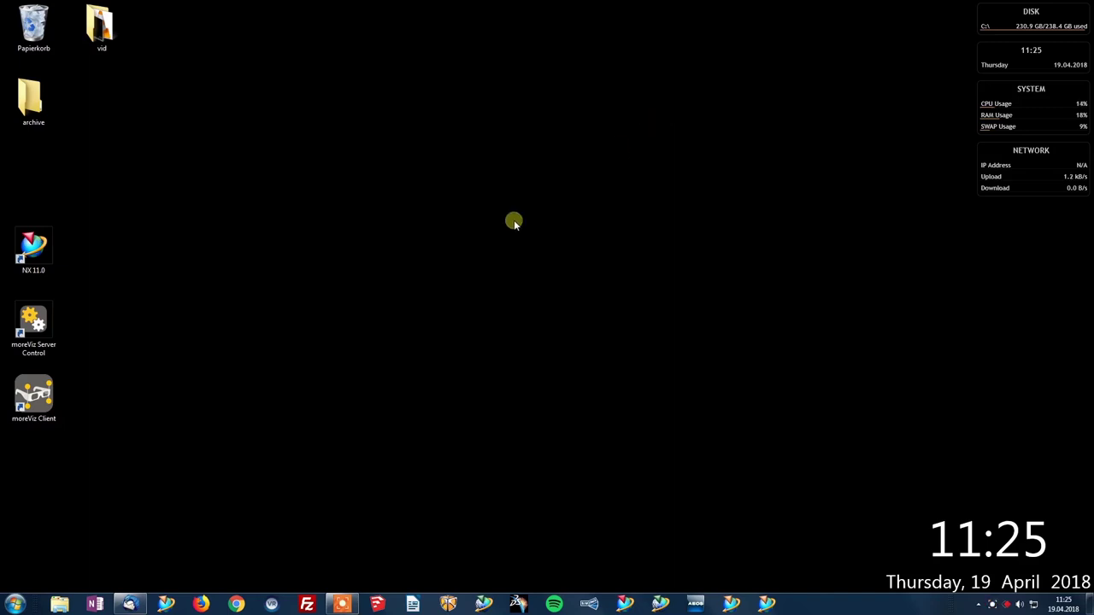
- Launch moreViz Server Control and set the server connection type to Shared Memory in its properties
left_click(33, 321)
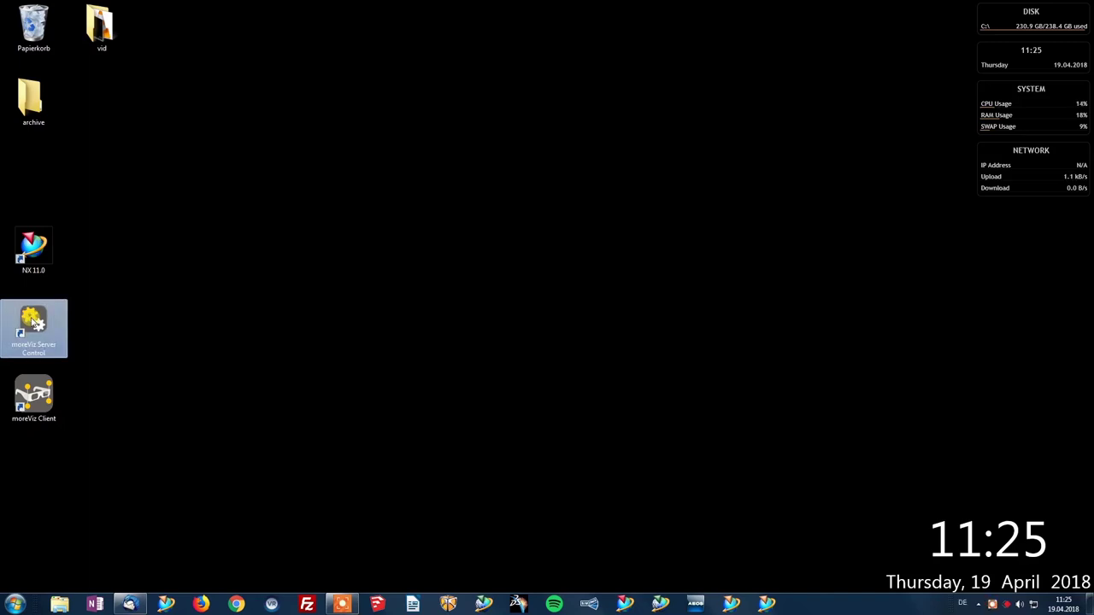
double_click(32, 321)
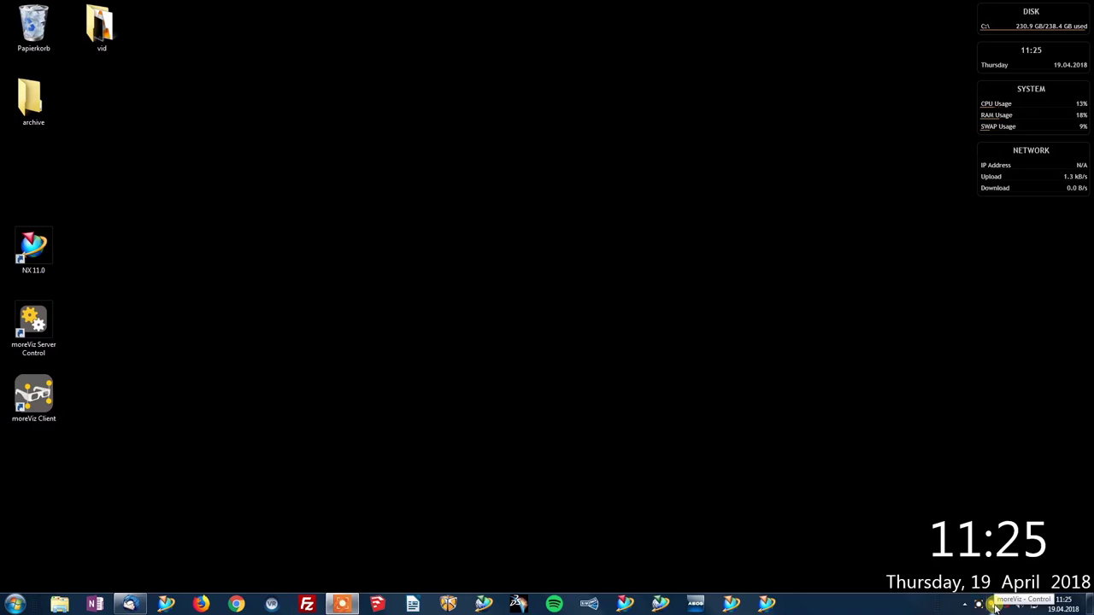
right_click(994, 607)
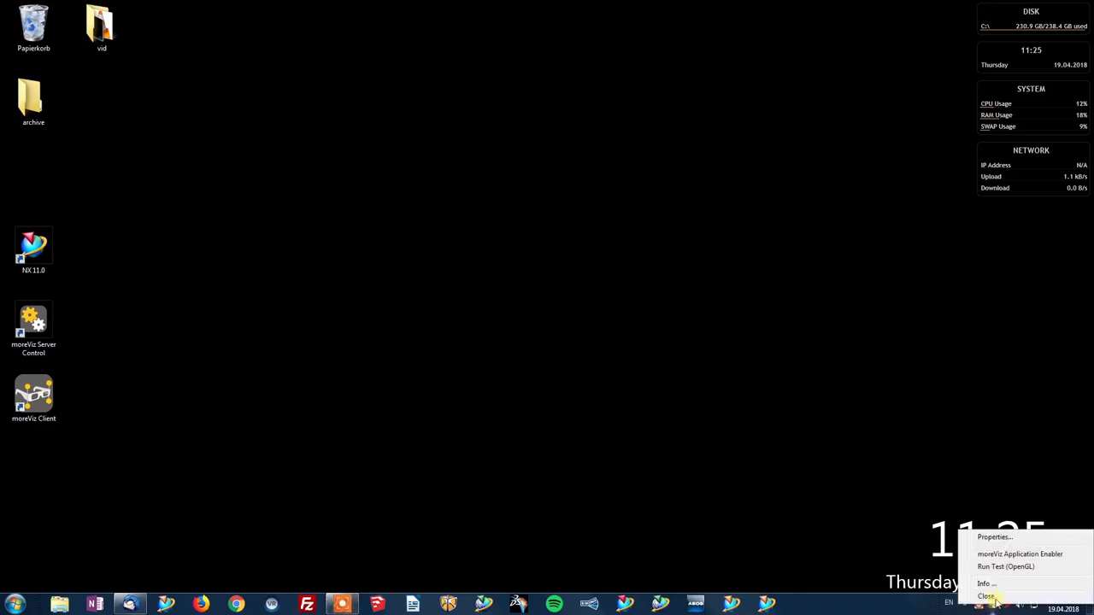
left_click(1016, 539)
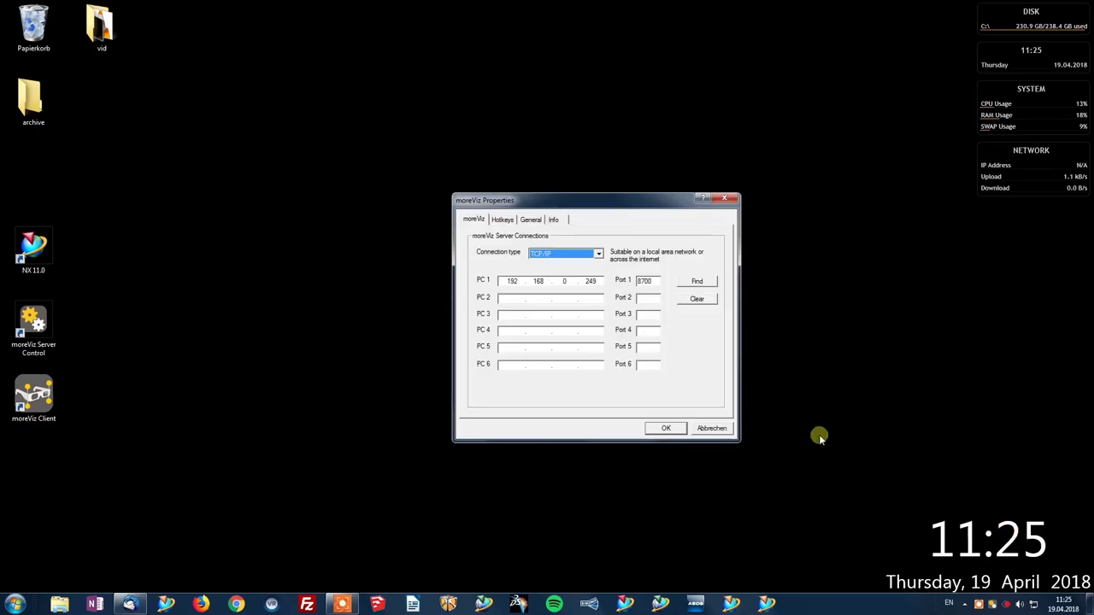
left_click(559, 255)
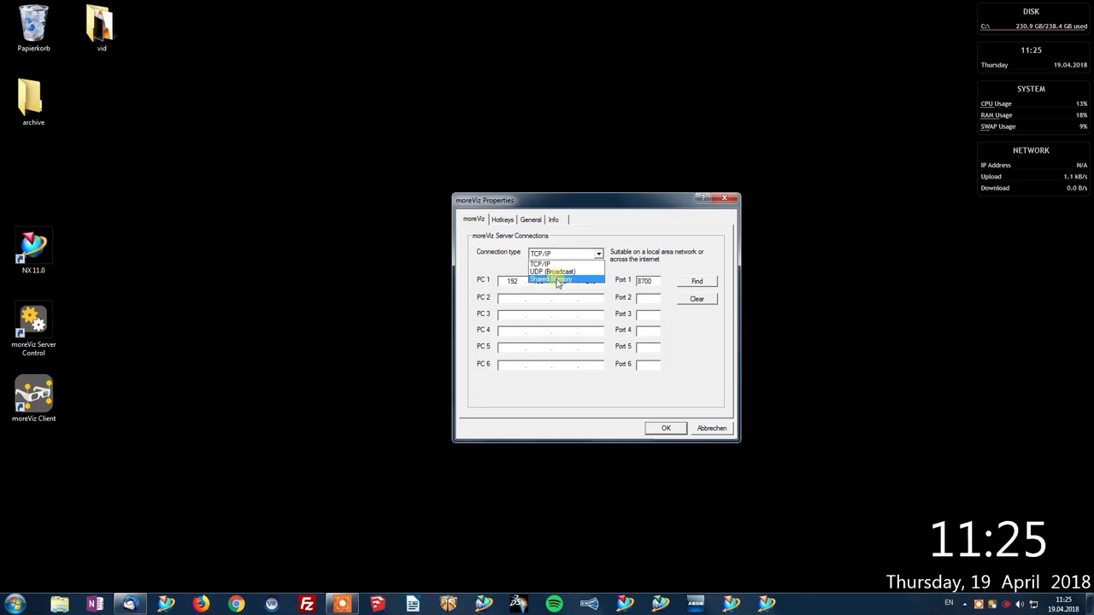
left_click(556, 280)
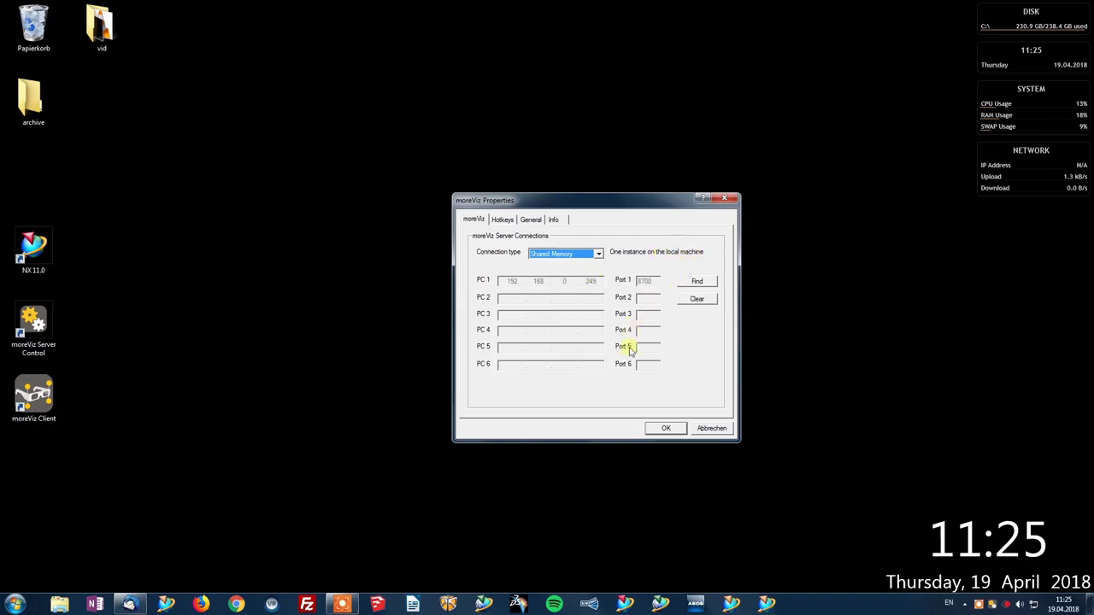
left_click(664, 429)
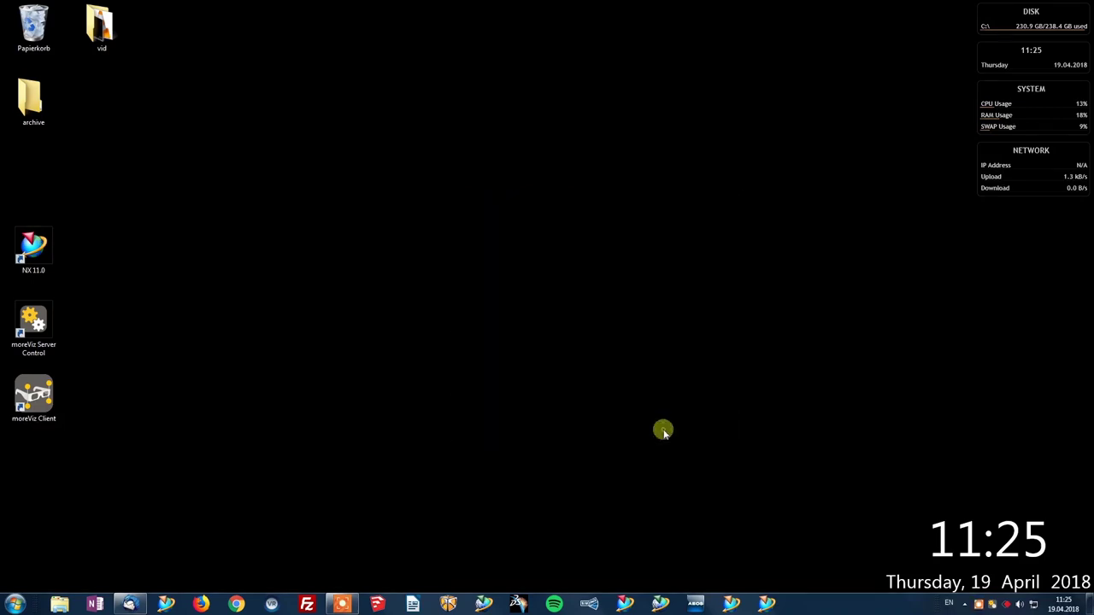
- Open the moreViz Application Enabler and check the name and working directory of the NX 11.0 entry
right_click(996, 605)
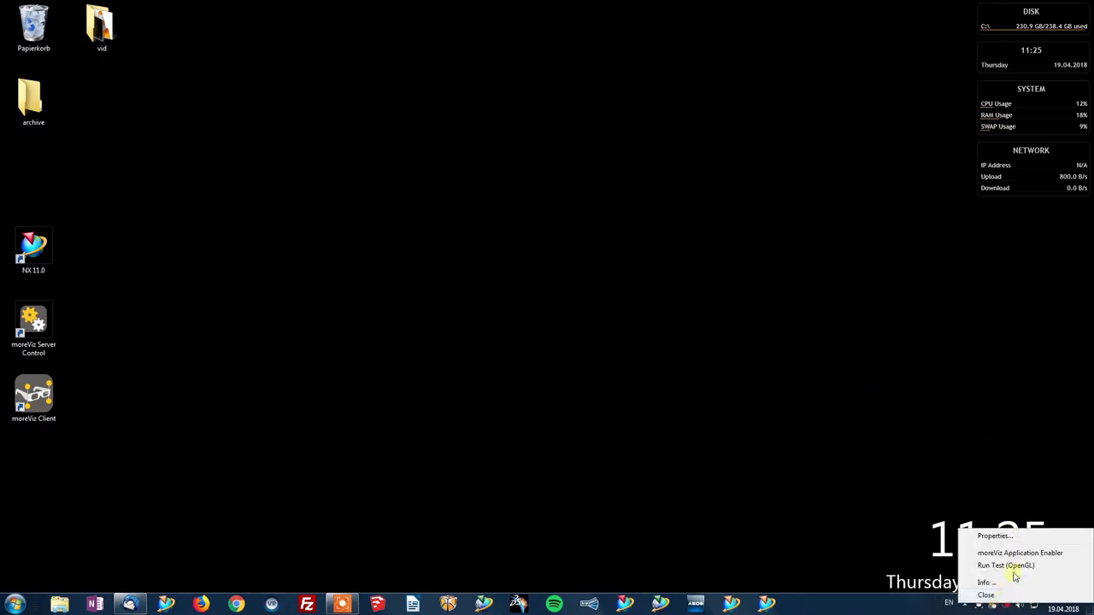
left_click(1022, 557)
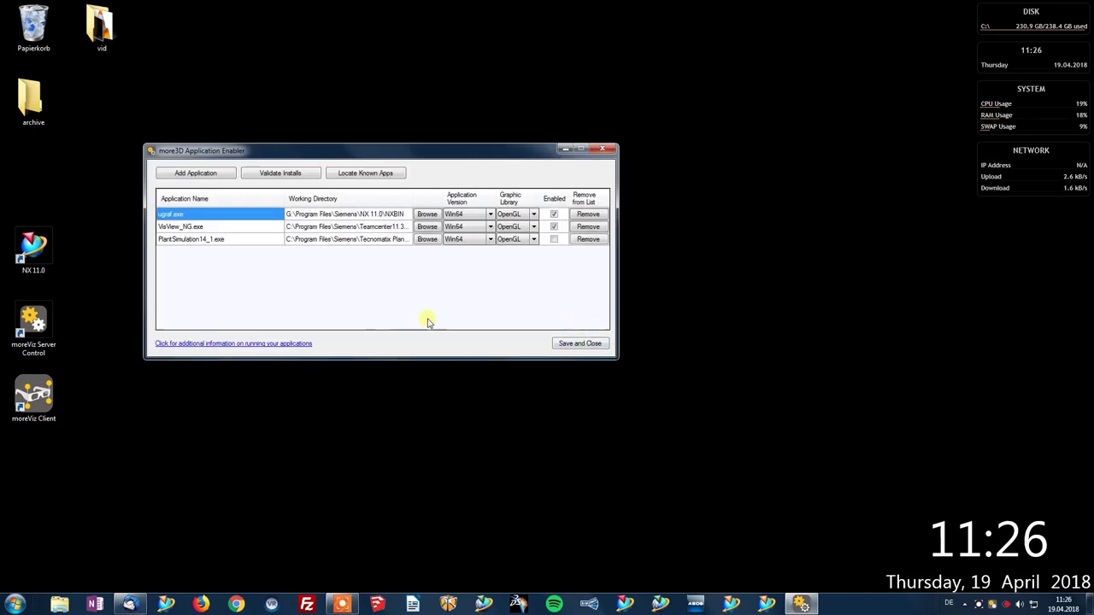
left_click(203, 226)
left_click(176, 218)
left_click(325, 214)
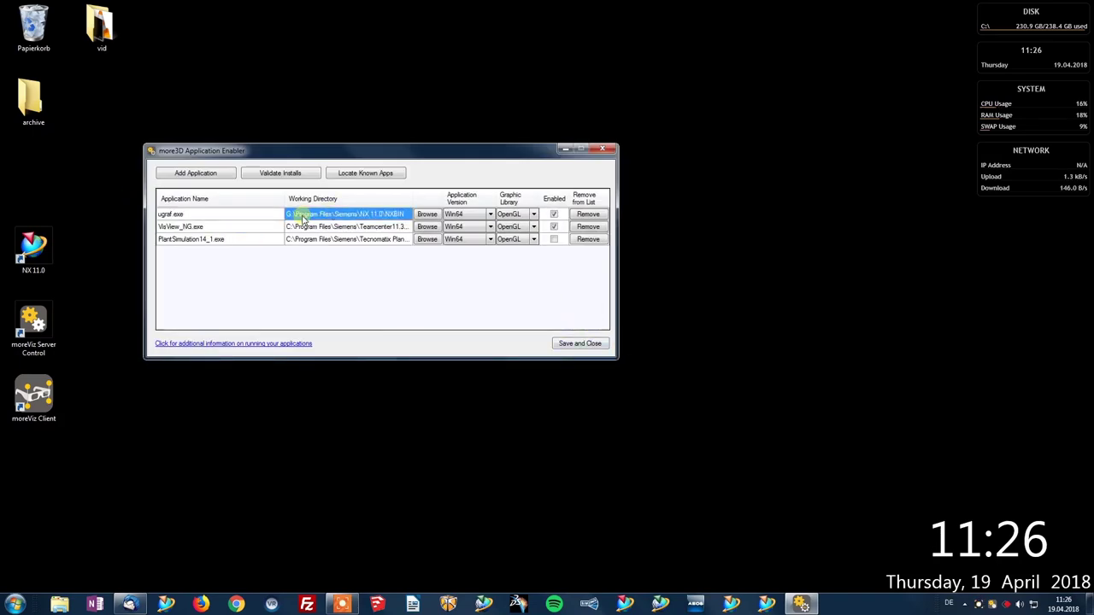
- Start adding an application and browse to the G:\Program Files\Siemens\NX 12.0 folder
left_click(193, 173)
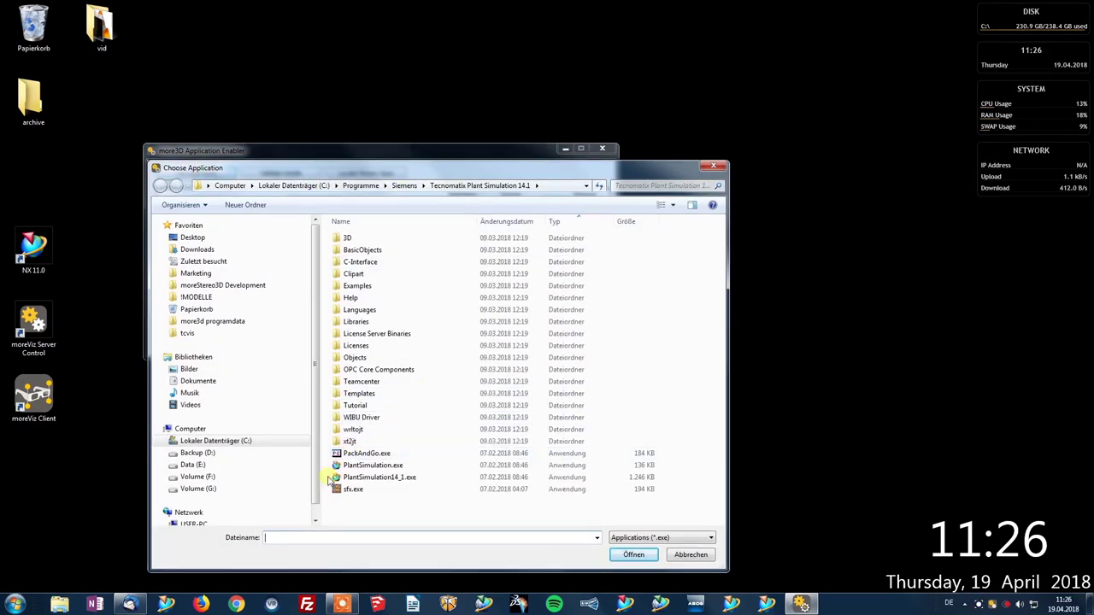
scroll(316, 509, "down", 1)
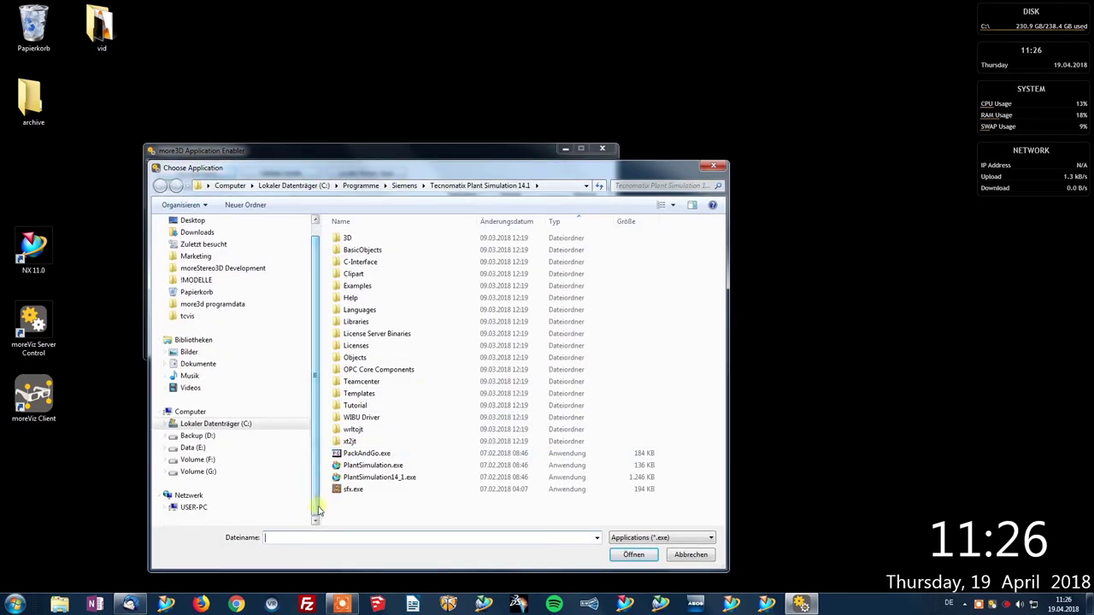
left_click(244, 473)
double_click(391, 490)
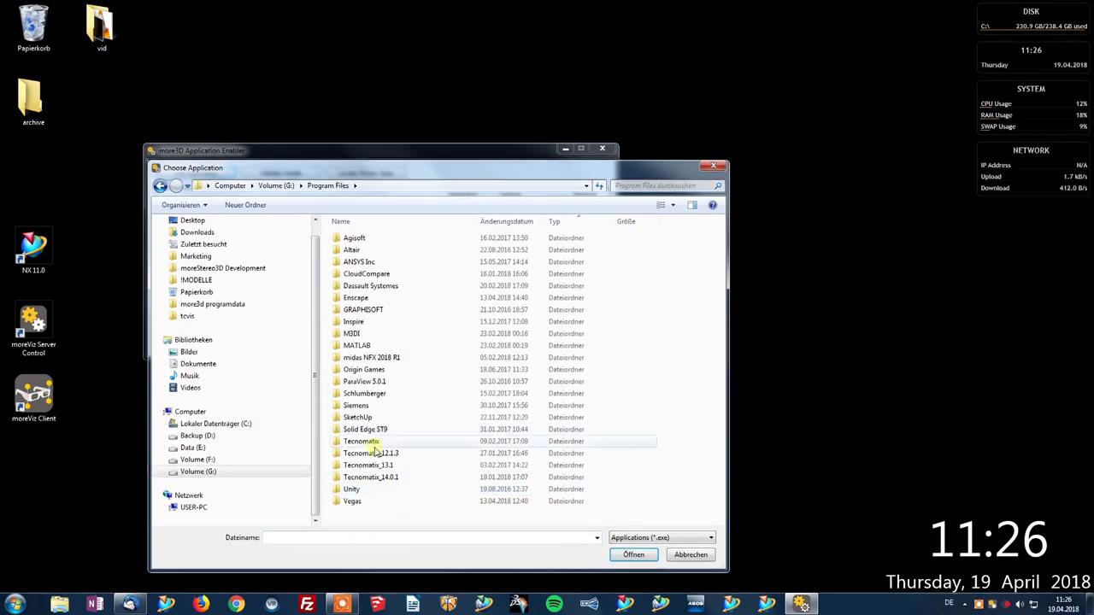
double_click(357, 405)
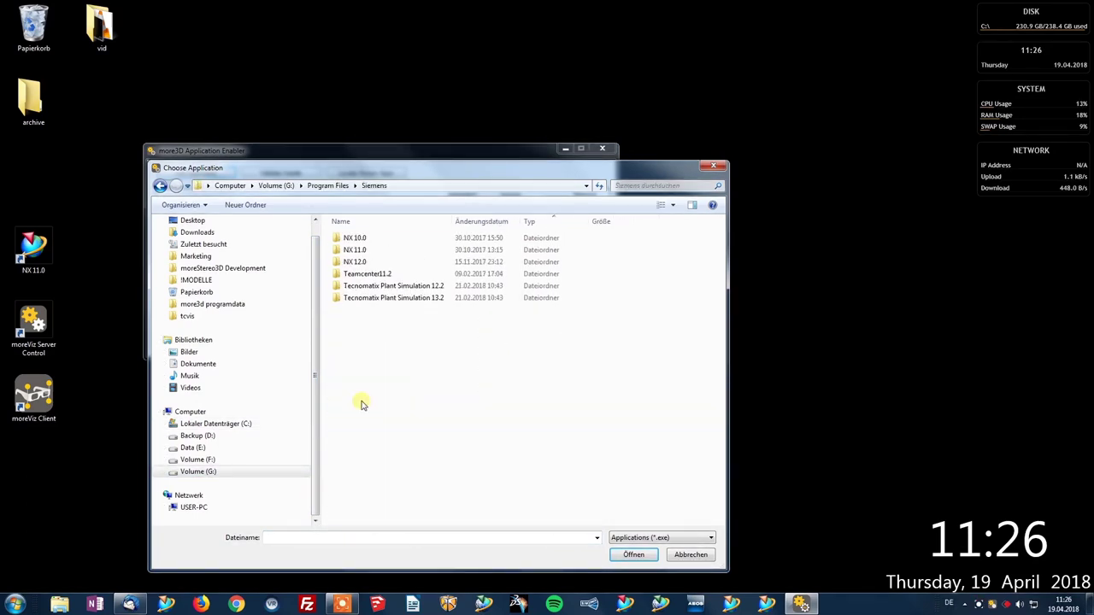
double_click(393, 250)
key("BackSpace")
double_click(374, 261)
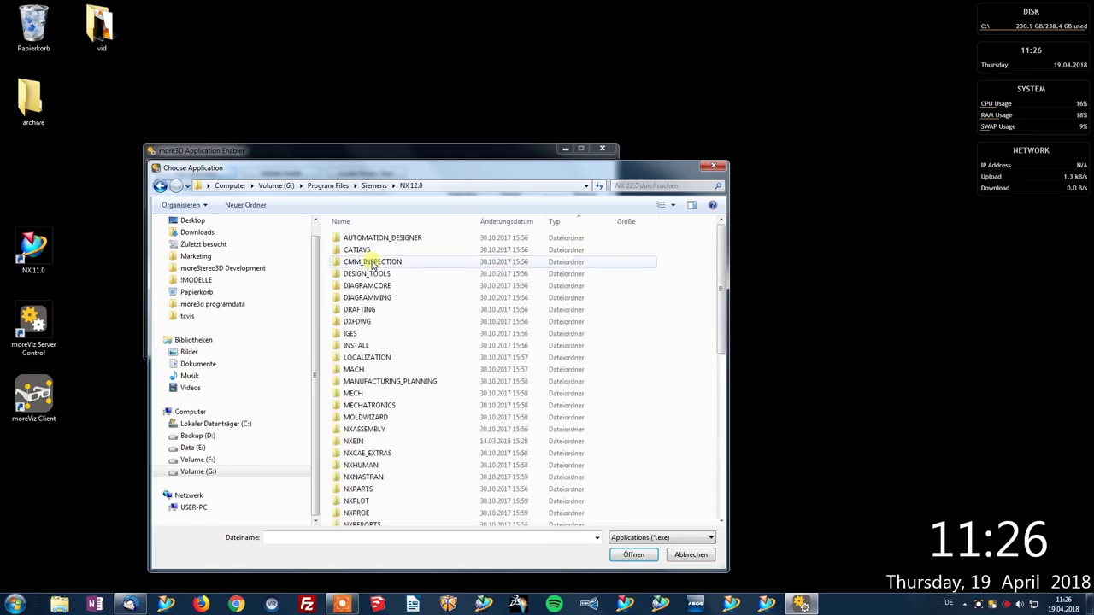
- Add ugraf.exe from the NXBIN folder of NX 12.0 to the application list
left_click(389, 369)
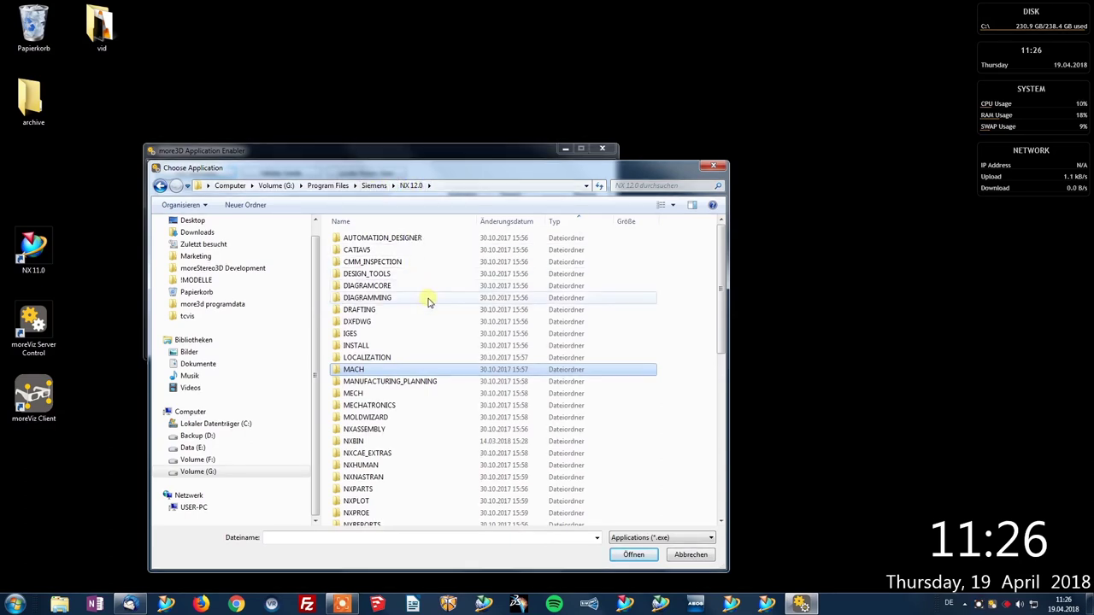
left_click(353, 442)
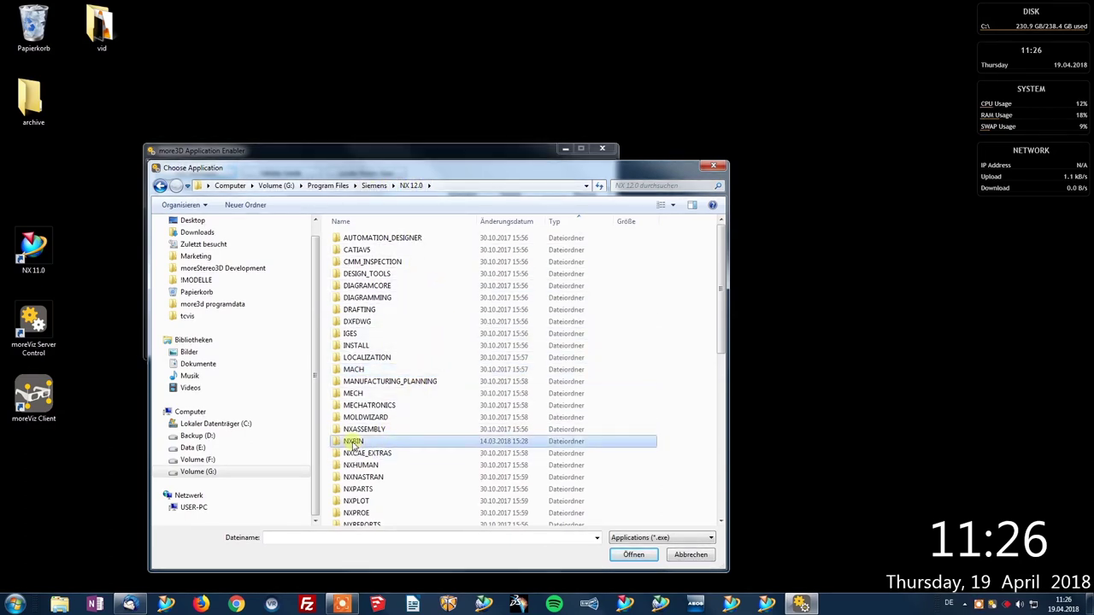
double_click(356, 445)
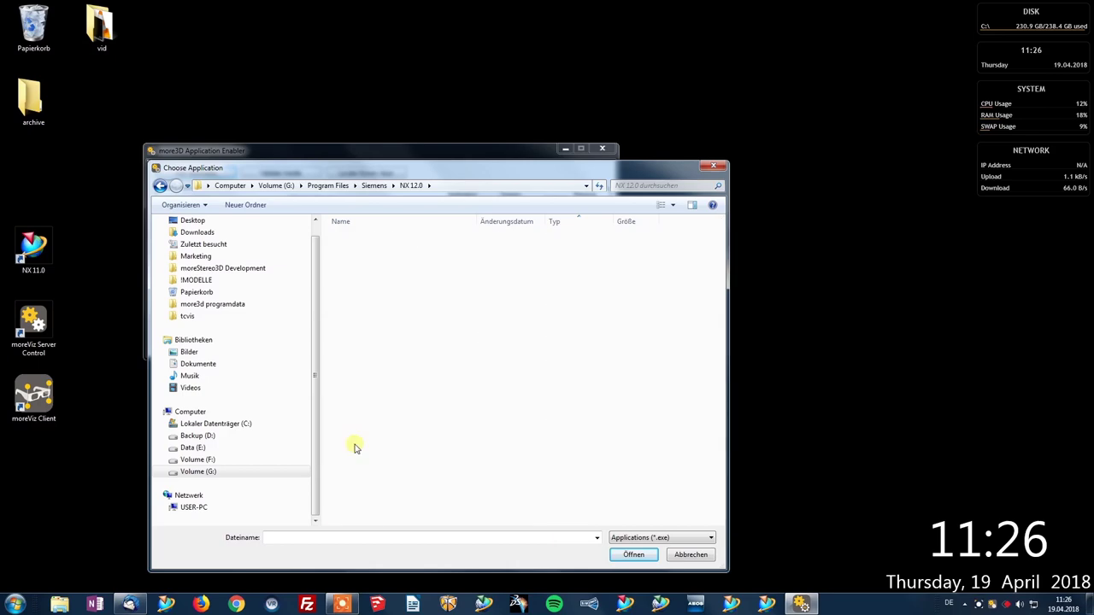
left_click(356, 445)
scroll(394, 447, "down", 5)
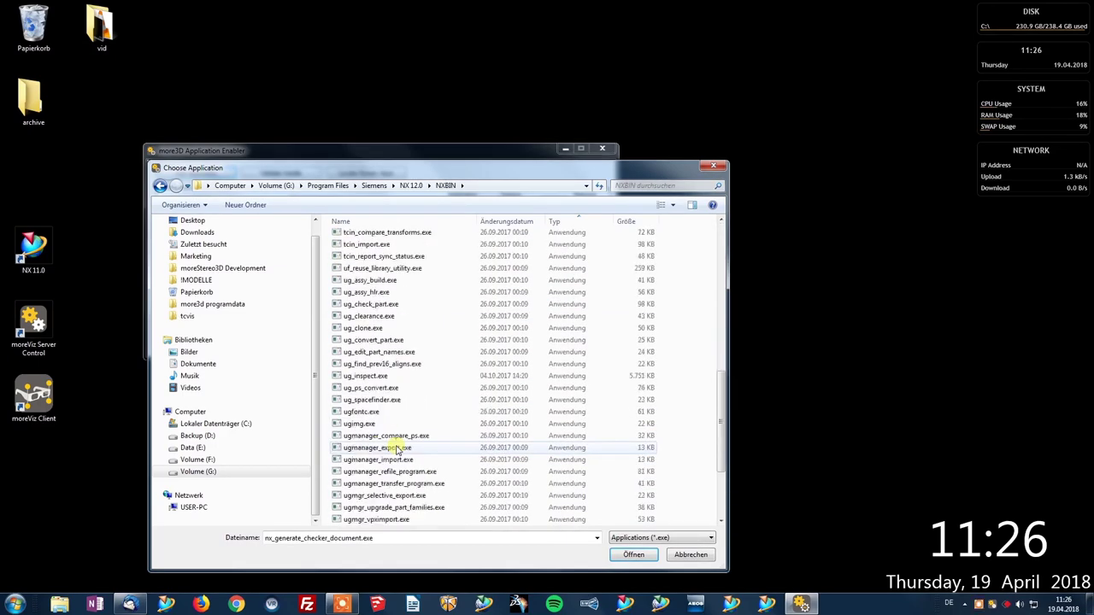
scroll(396, 448, "down", 4)
left_click(359, 460)
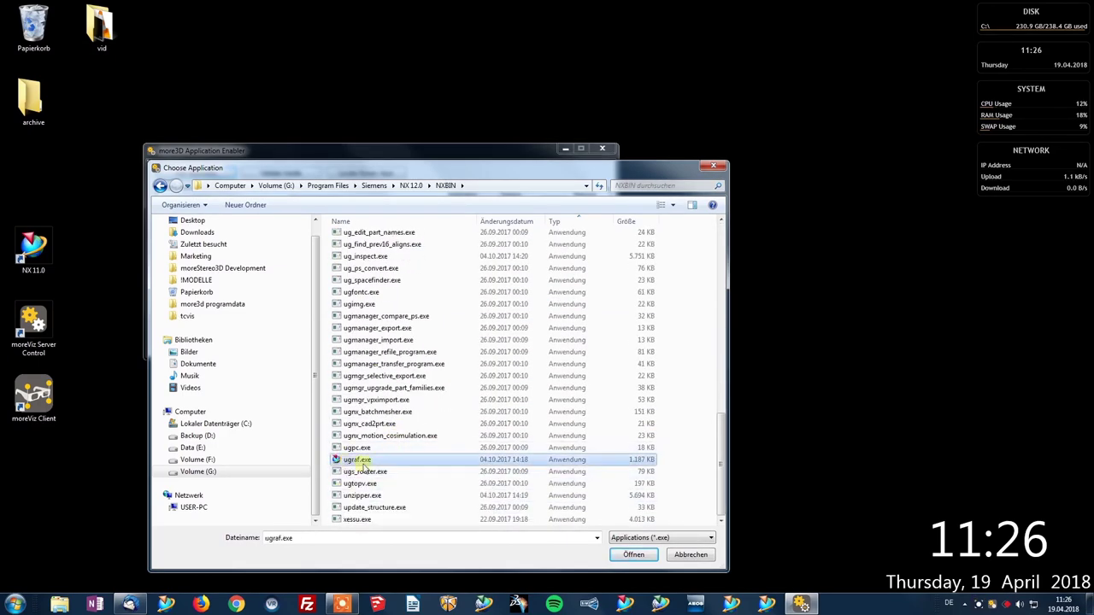
left_click(633, 555)
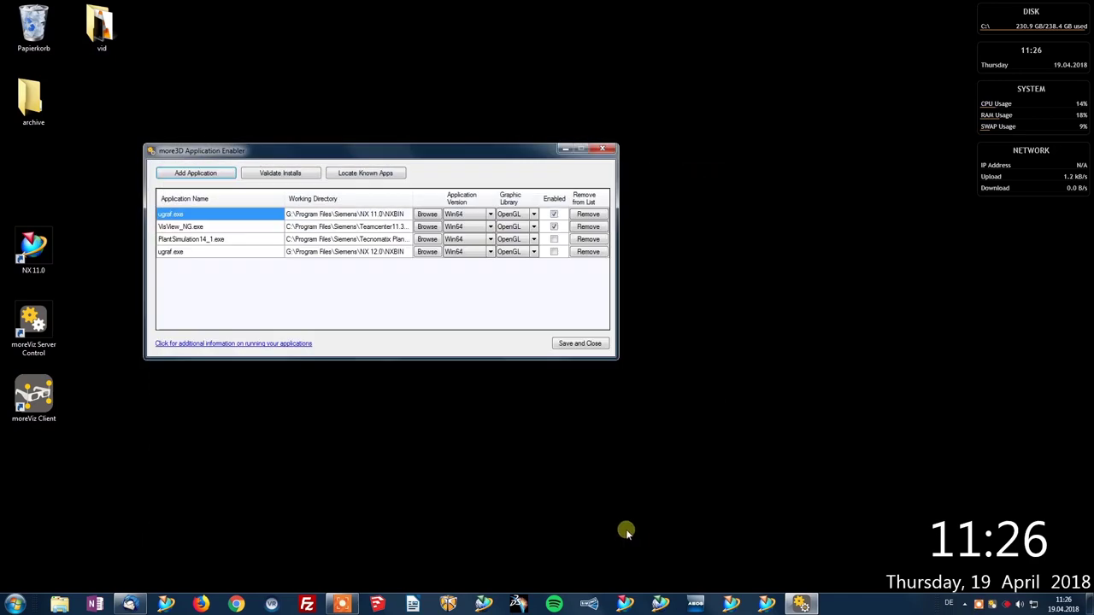
- Enable stereo for the NX 12.0 ugraf.exe entry, allow the backup copy, and save and close the application list
left_click(383, 251)
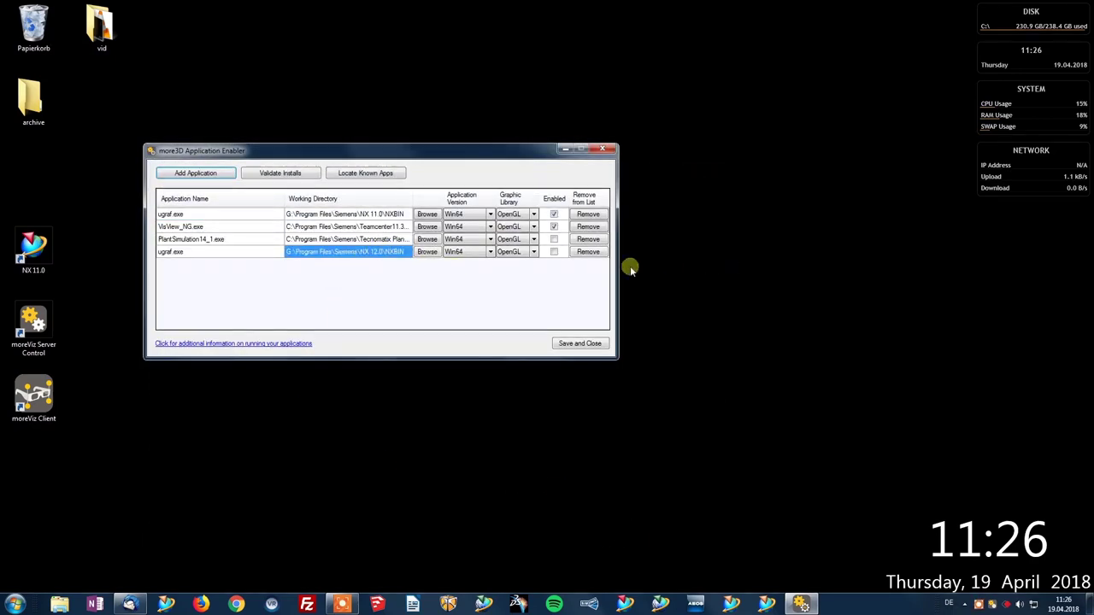
left_click(553, 252)
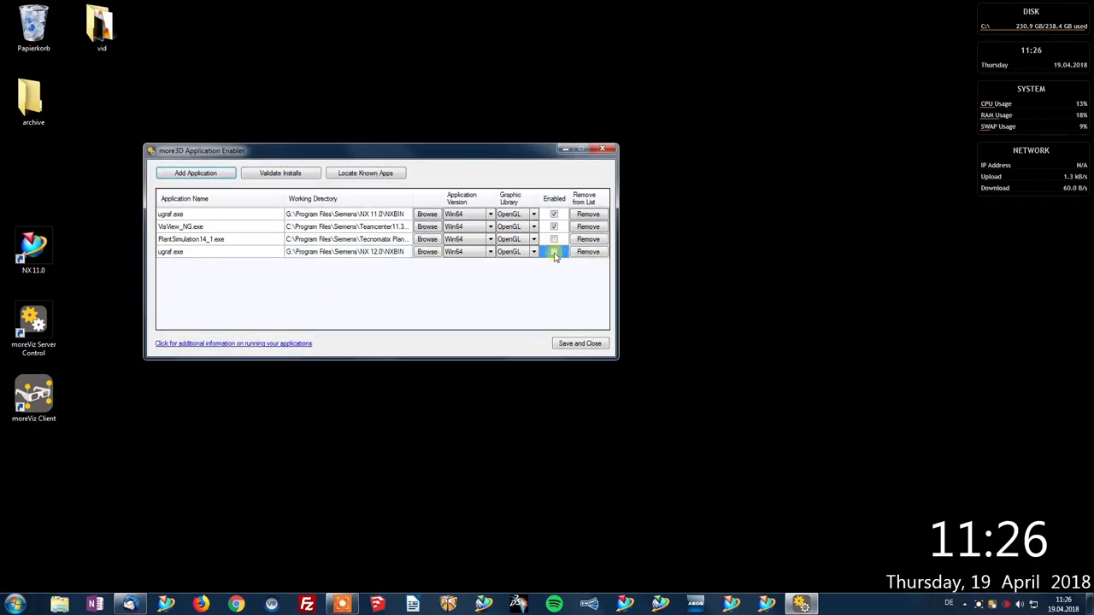
left_click(552, 252)
left_click(566, 351)
left_click(552, 252)
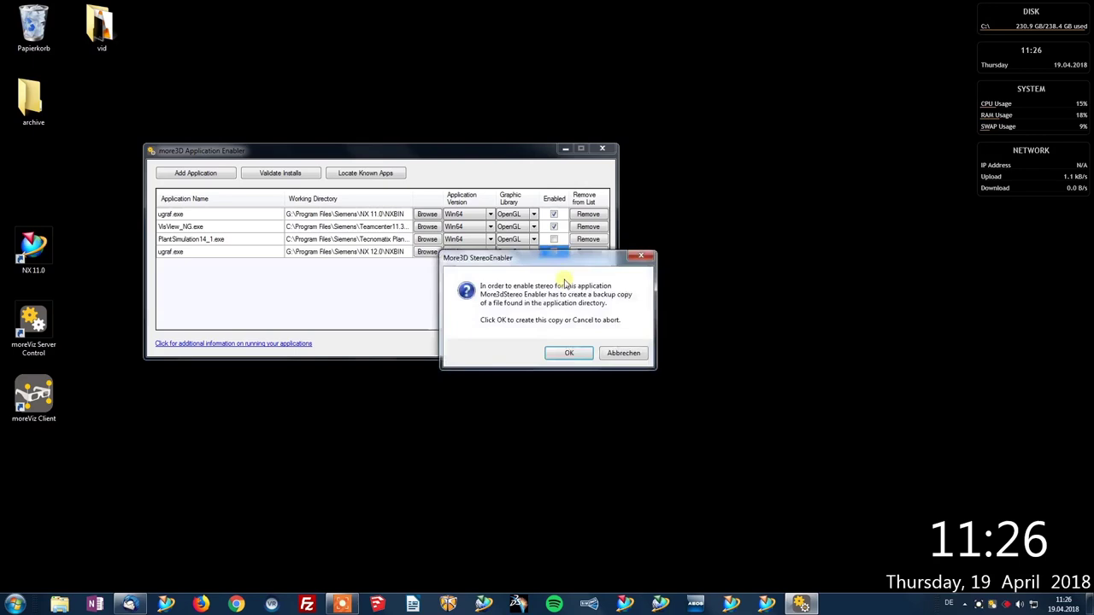
left_click(569, 352)
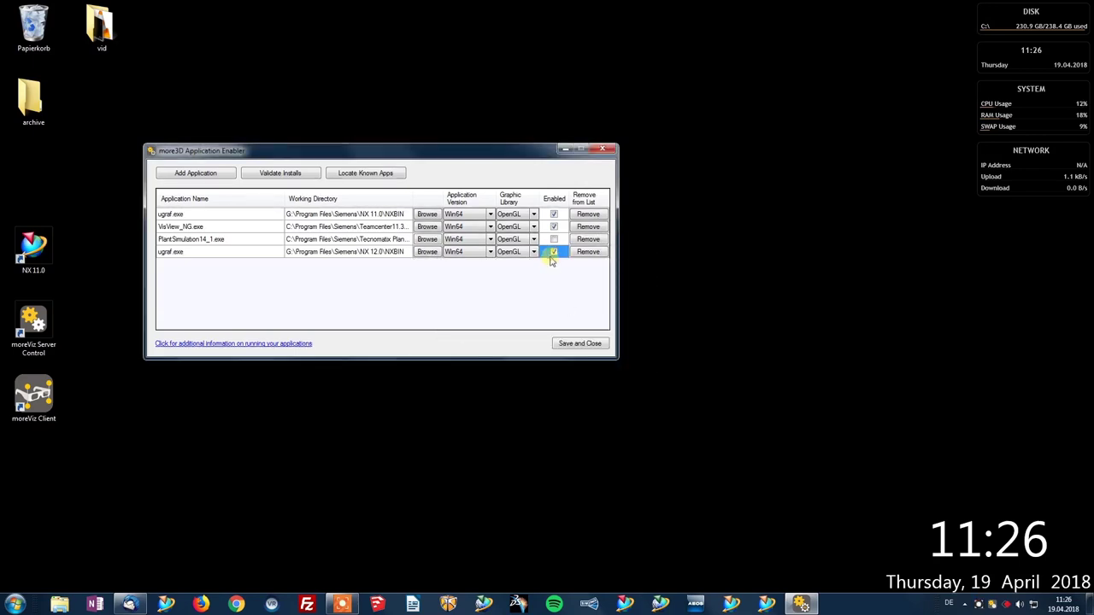
left_click(574, 344)
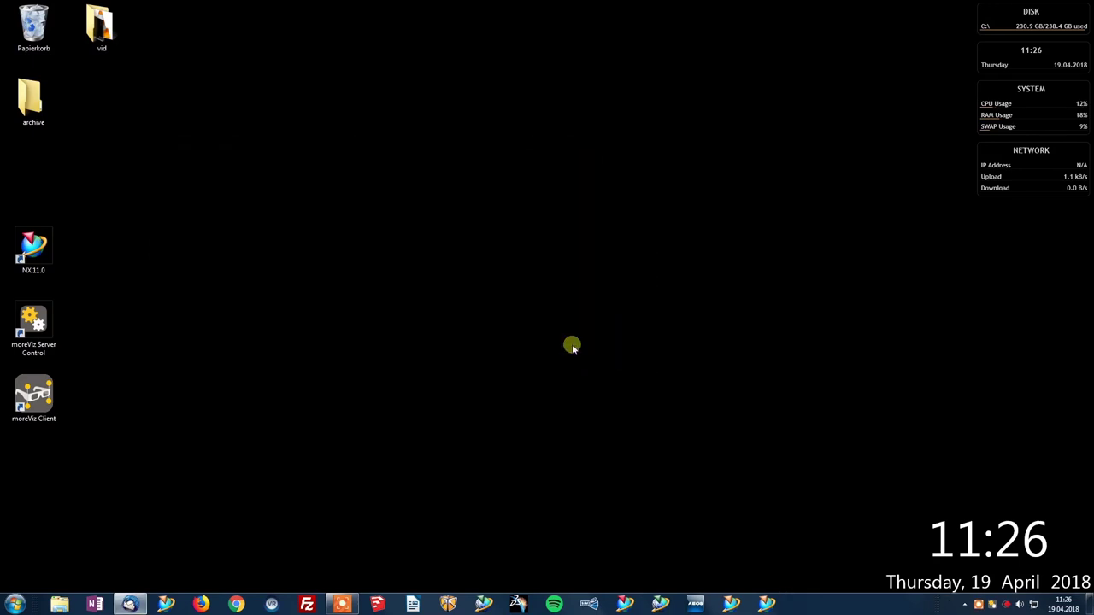
- Launch moreViz Client from the desktop with administrator rights
left_click(34, 395)
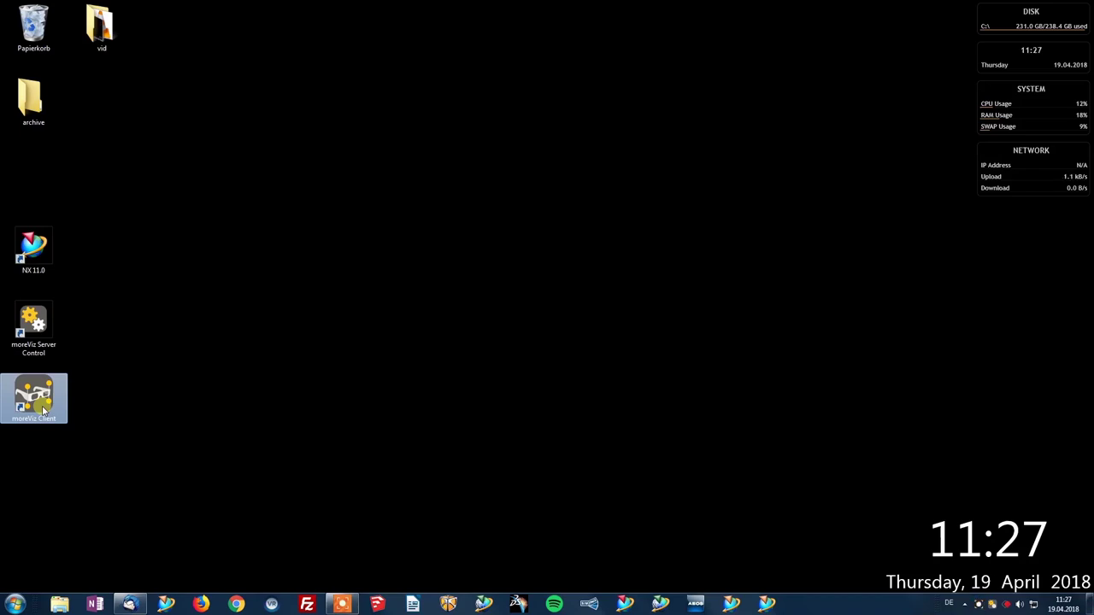
right_click(43, 411)
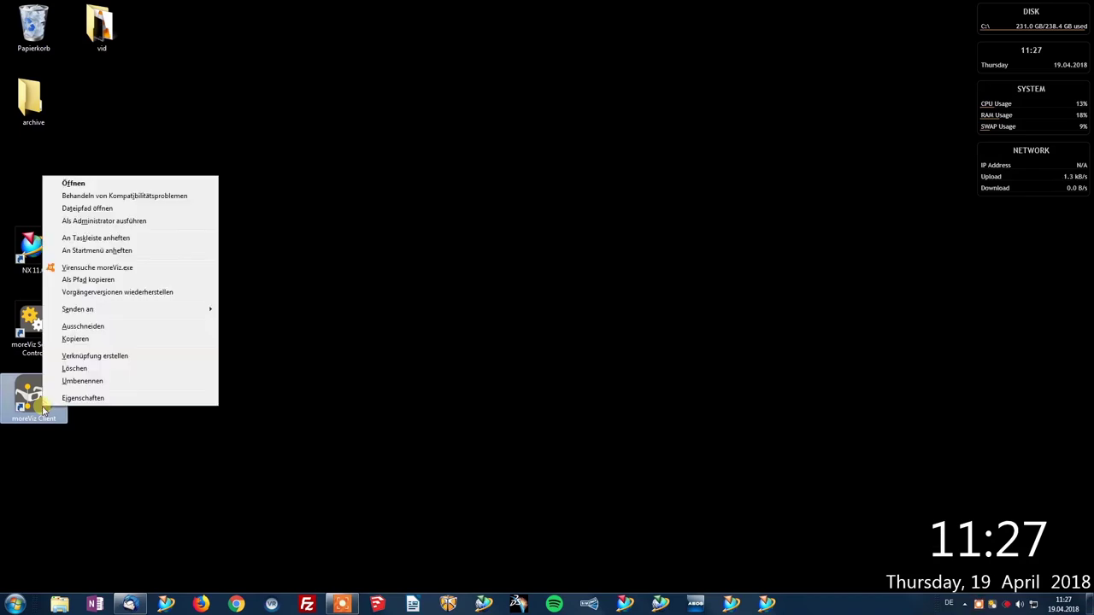
left_click(148, 221)
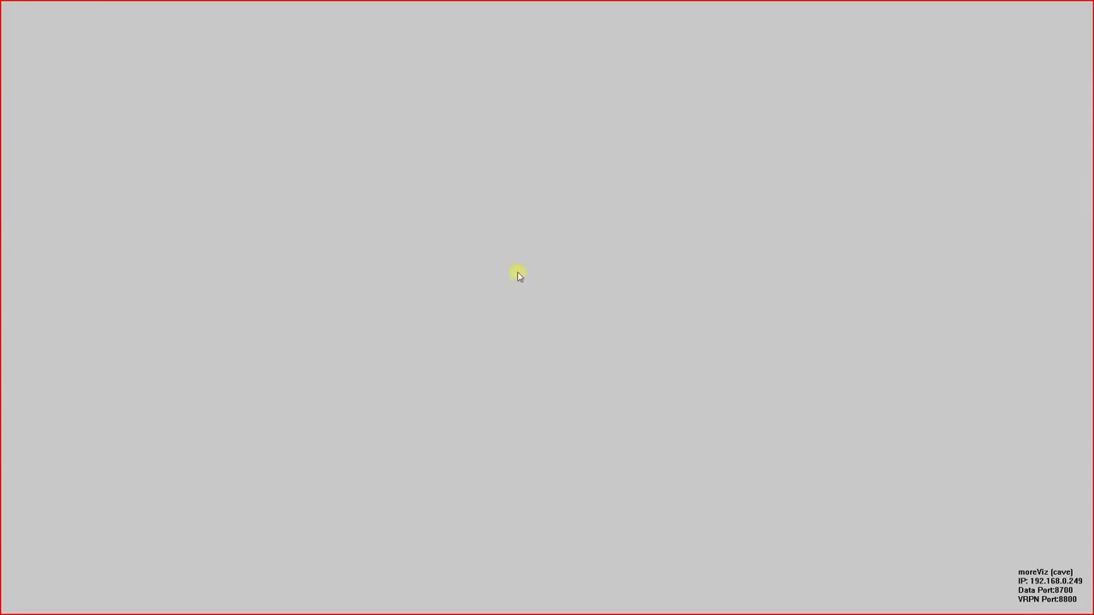
- Set the client's output type to HTC Vive and its pixel density to 1.25 in the general settings
right_click(466, 226)
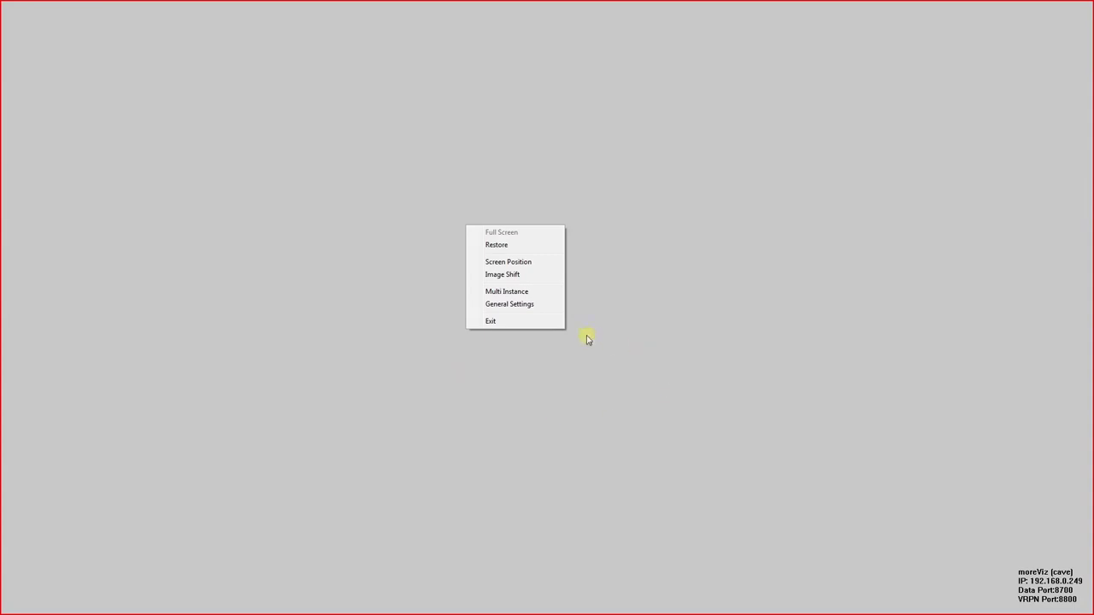
left_click(553, 303)
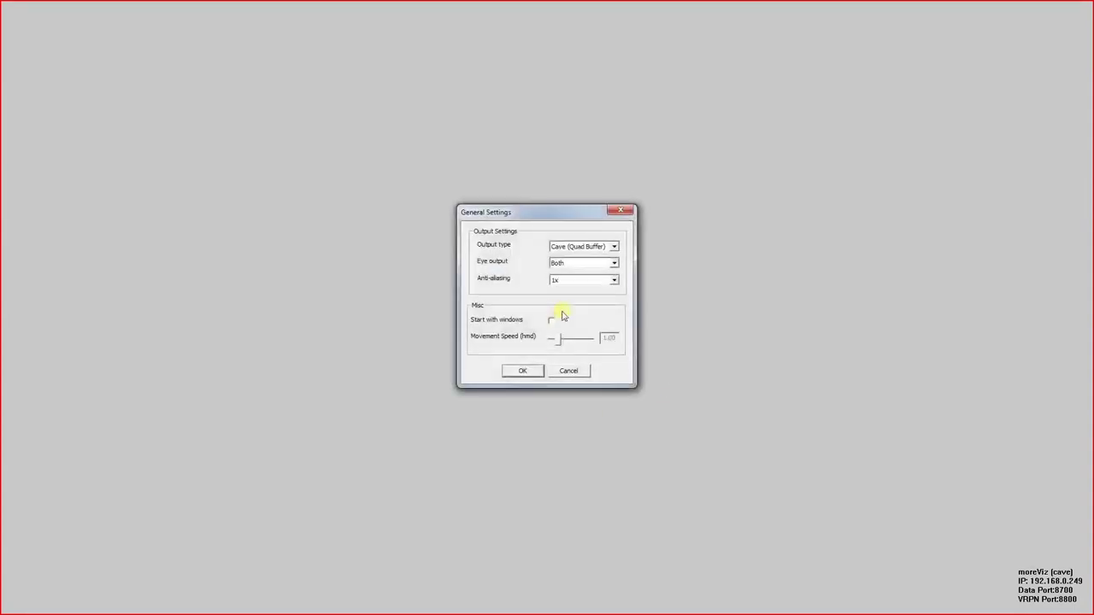
left_click(578, 249)
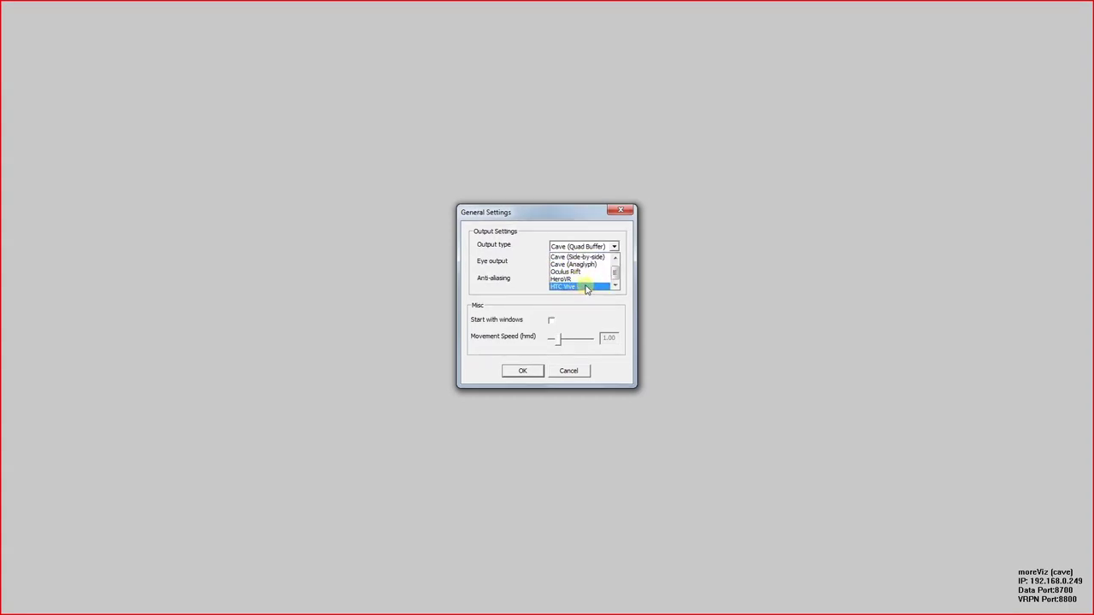
left_click(586, 287)
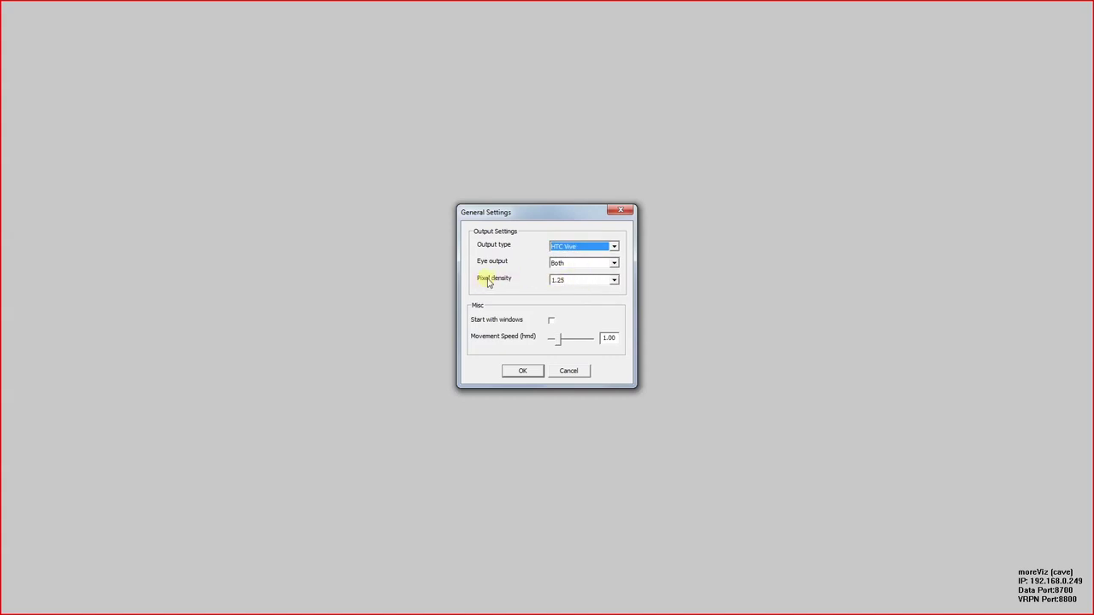
left_click(569, 284)
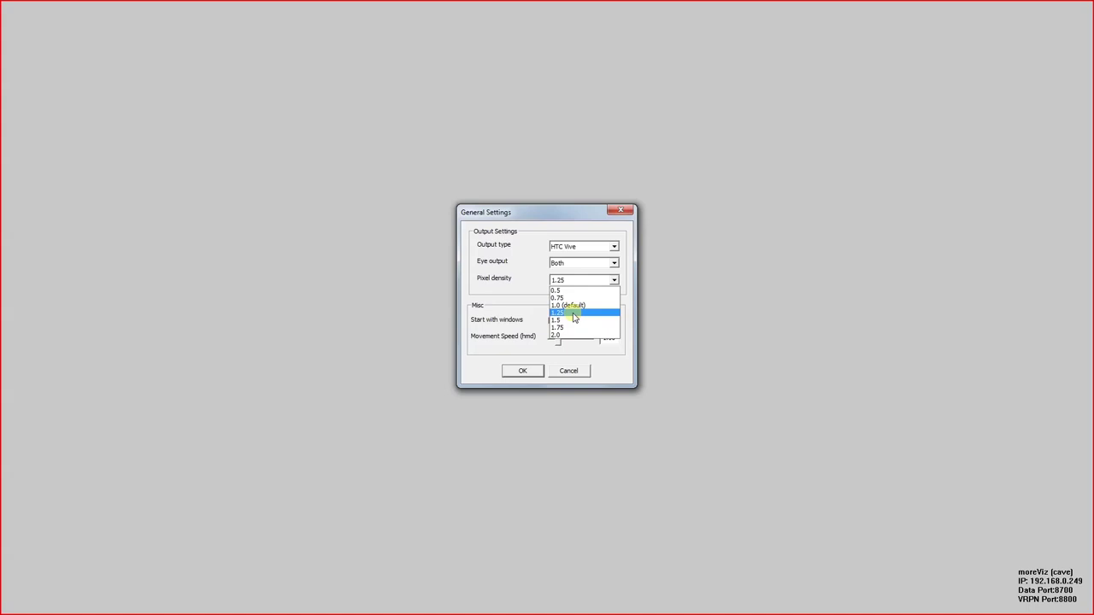
left_click(575, 313)
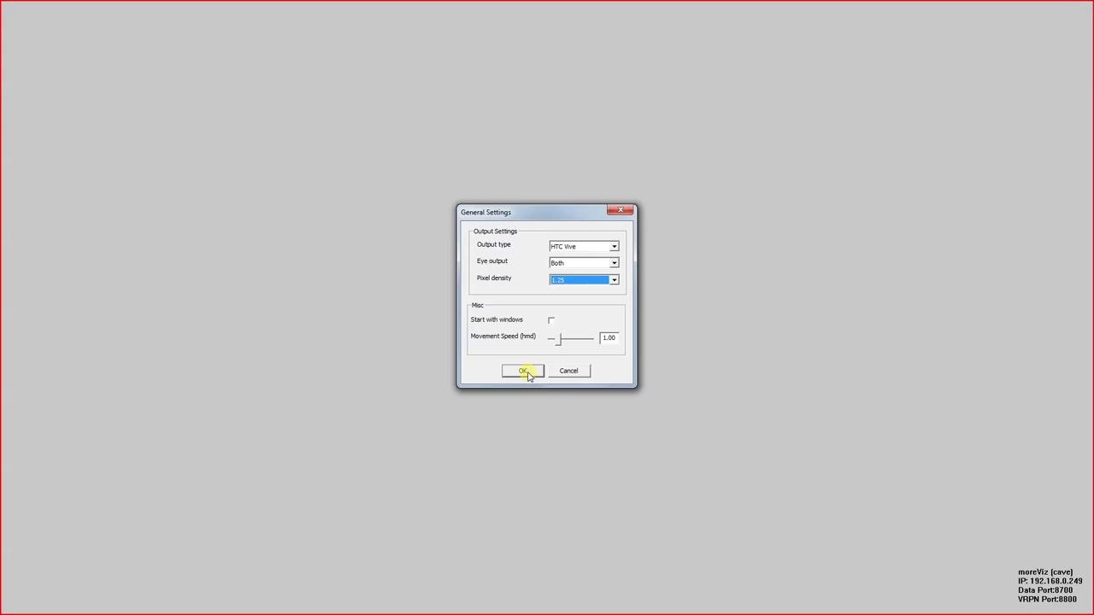
left_click(525, 371)
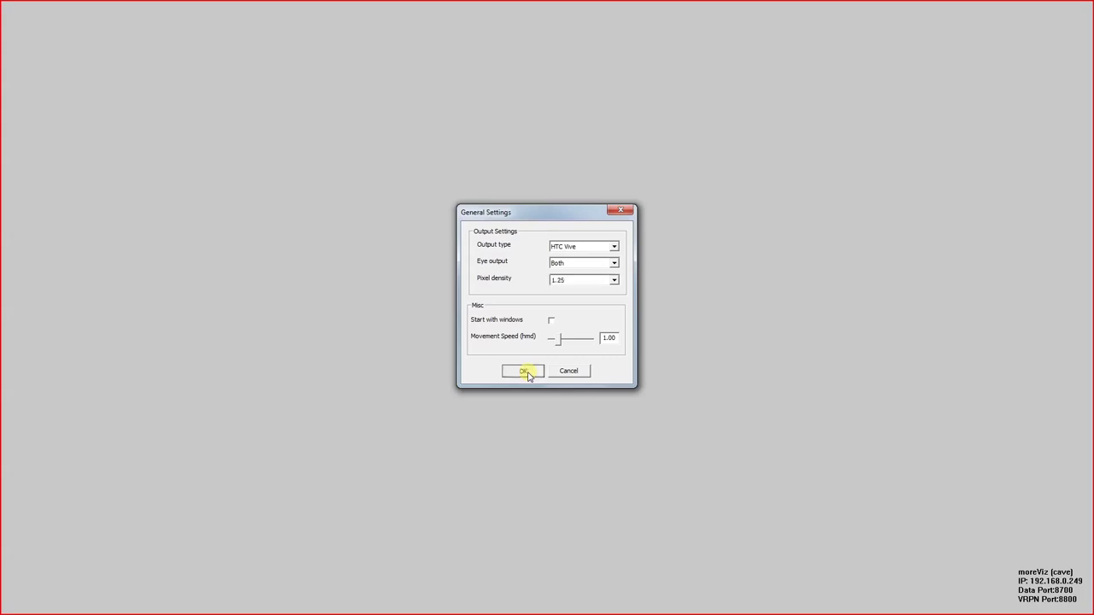
- Exit moreViz Client and start it again from the desktop
right_click(528, 375)
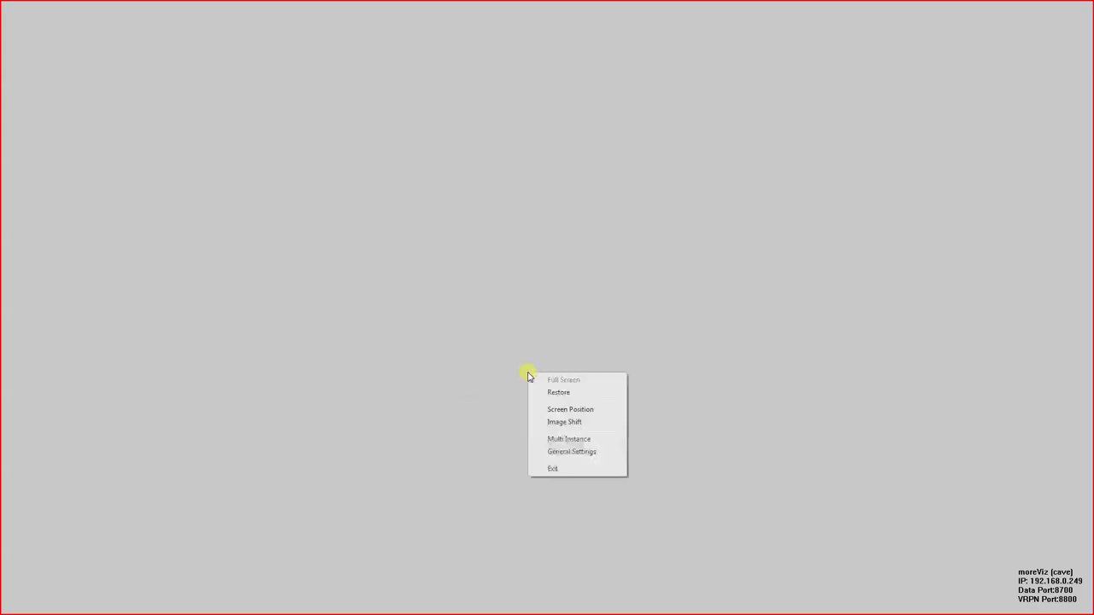
left_click(566, 471)
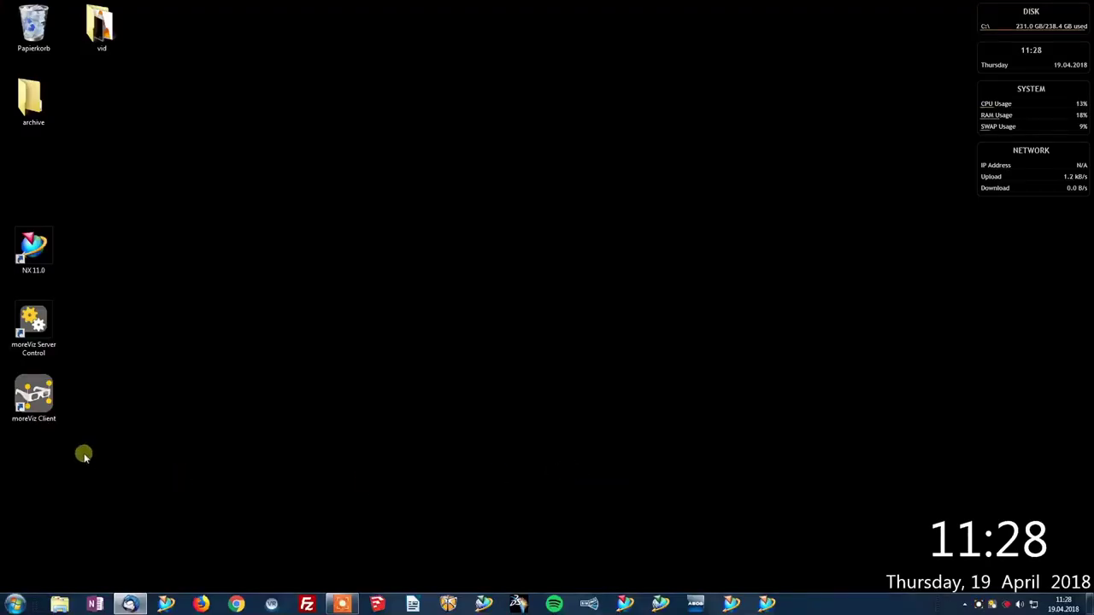
double_click(28, 402)
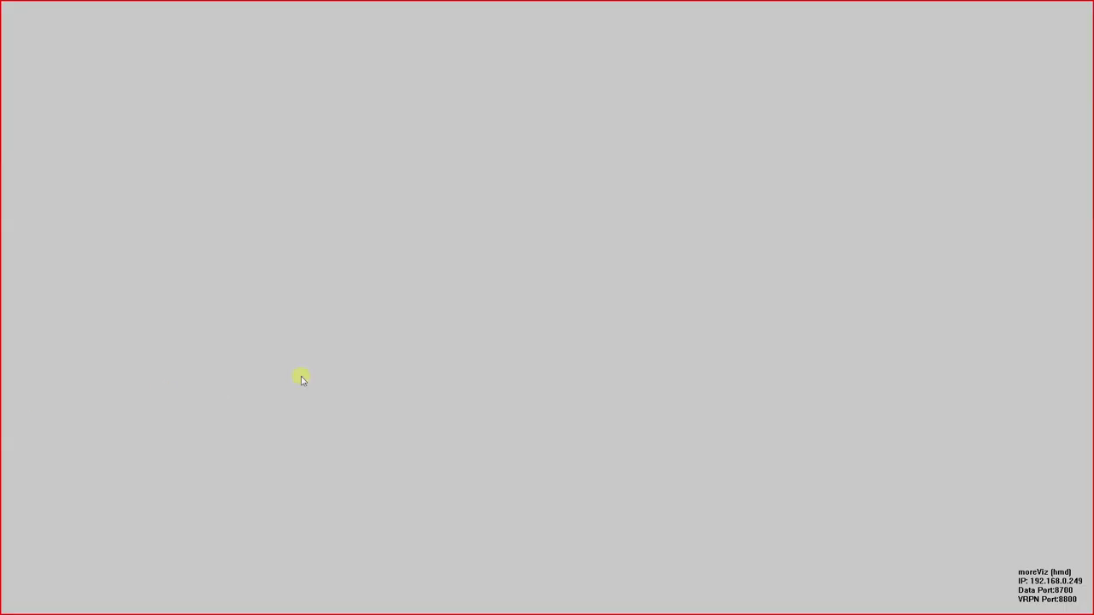
- Restore the moreViz Client from full screen to a window and arrange it beside the NX 11 window
right_click(579, 182)
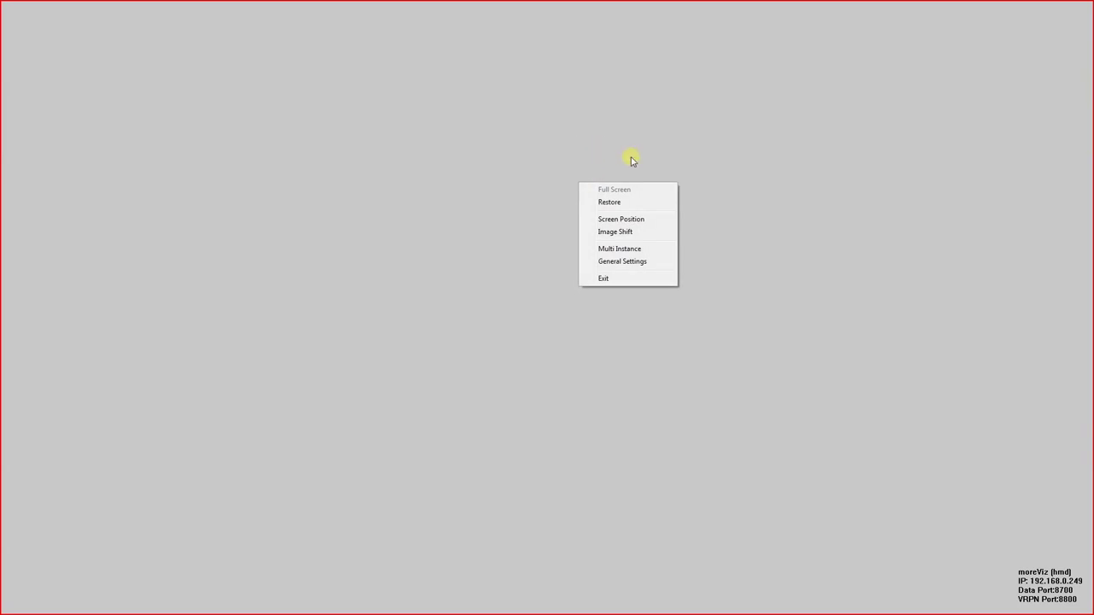
left_click(612, 204)
left_click_drag(342, 69, 963, 155)
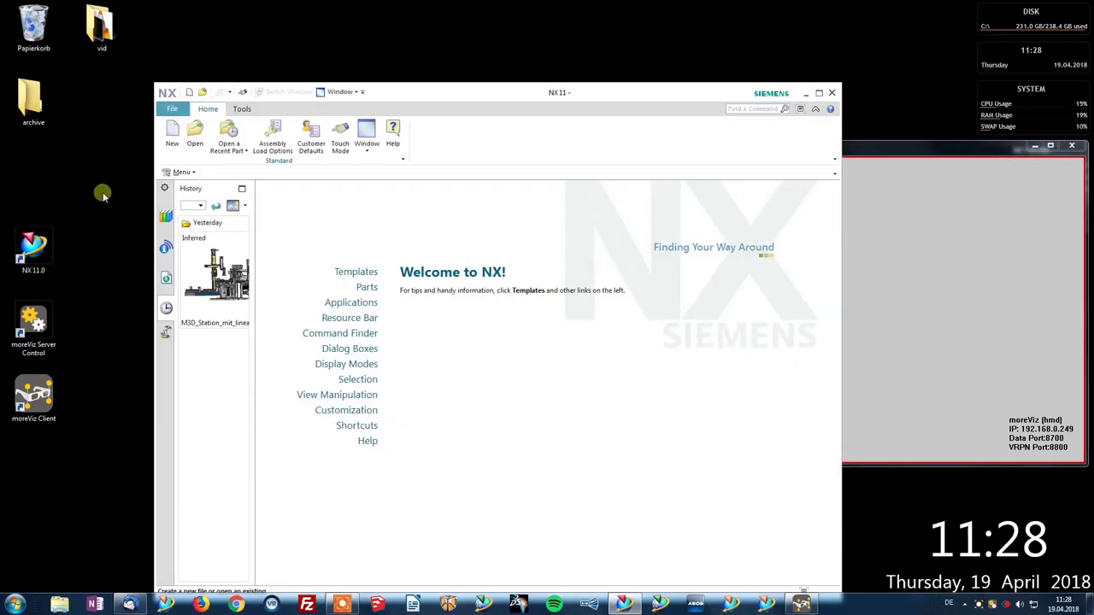
left_click_drag(430, 99, 316, 68)
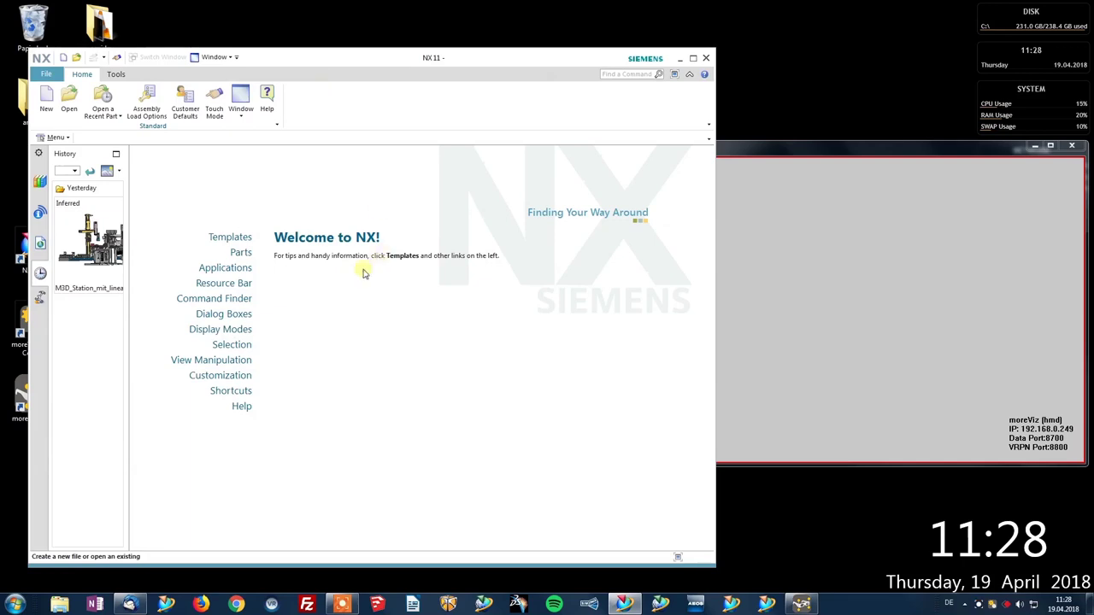
- Open the recent part M3D_Station_mit_linearem_Durchlauf from the NX history and switch its view to perspective
double_click(86, 242)
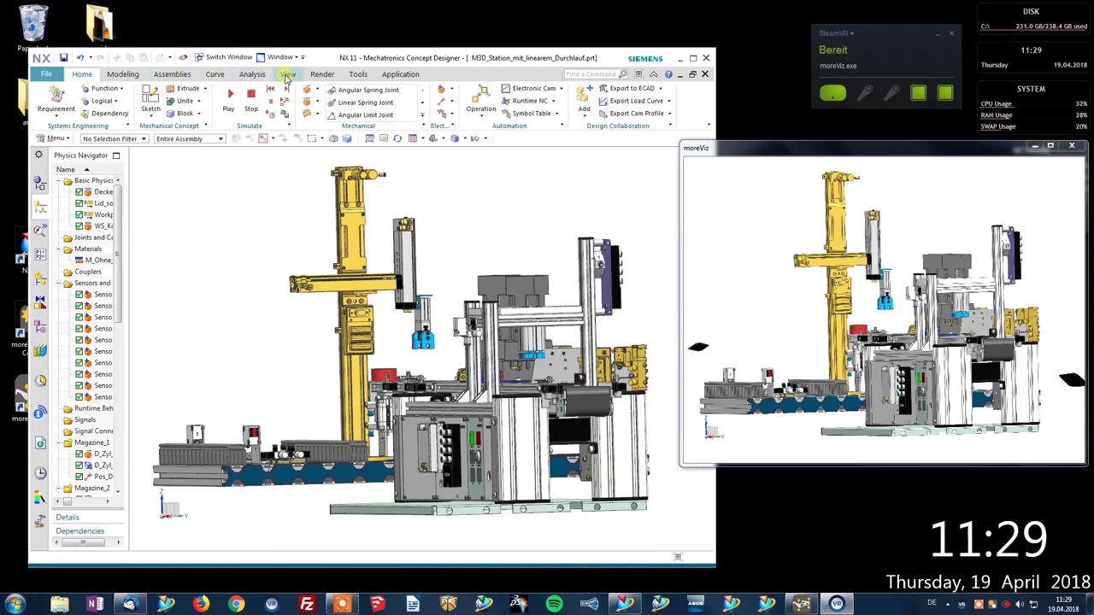
left_click(288, 74)
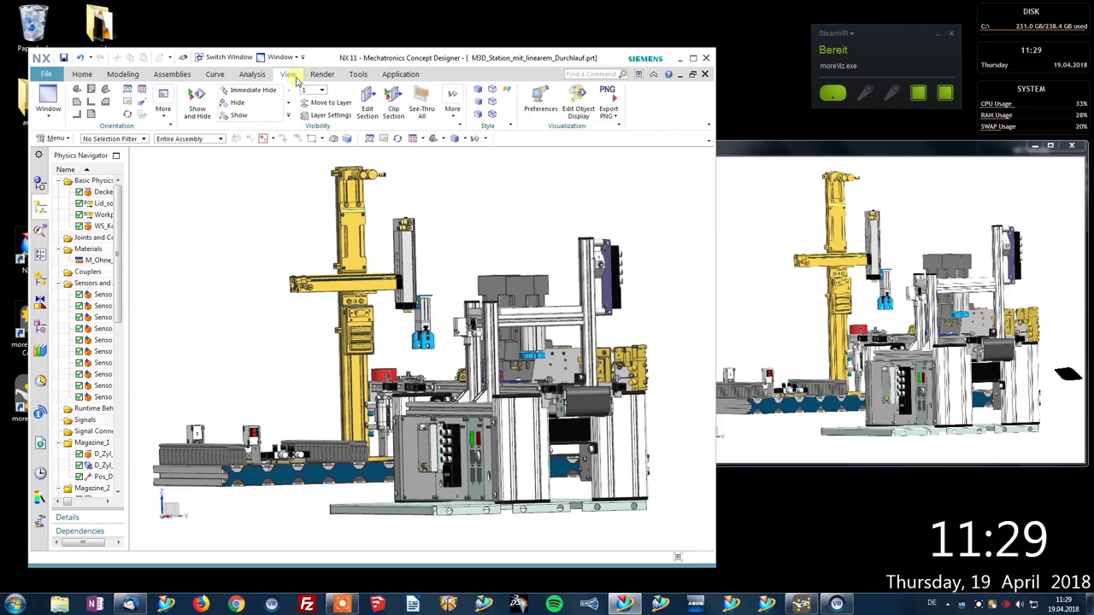
left_click(143, 106)
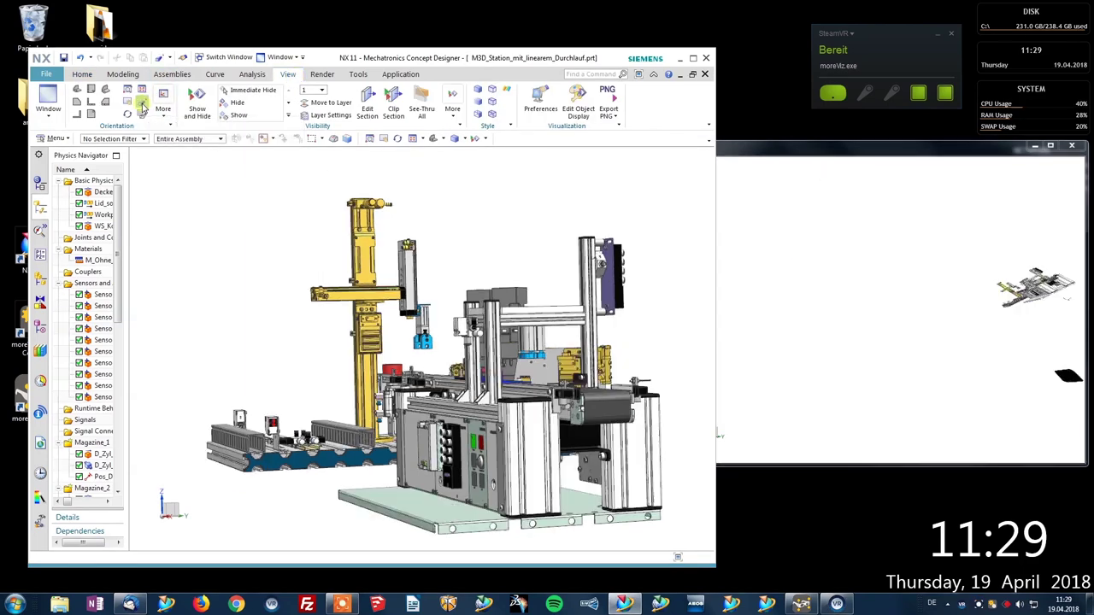